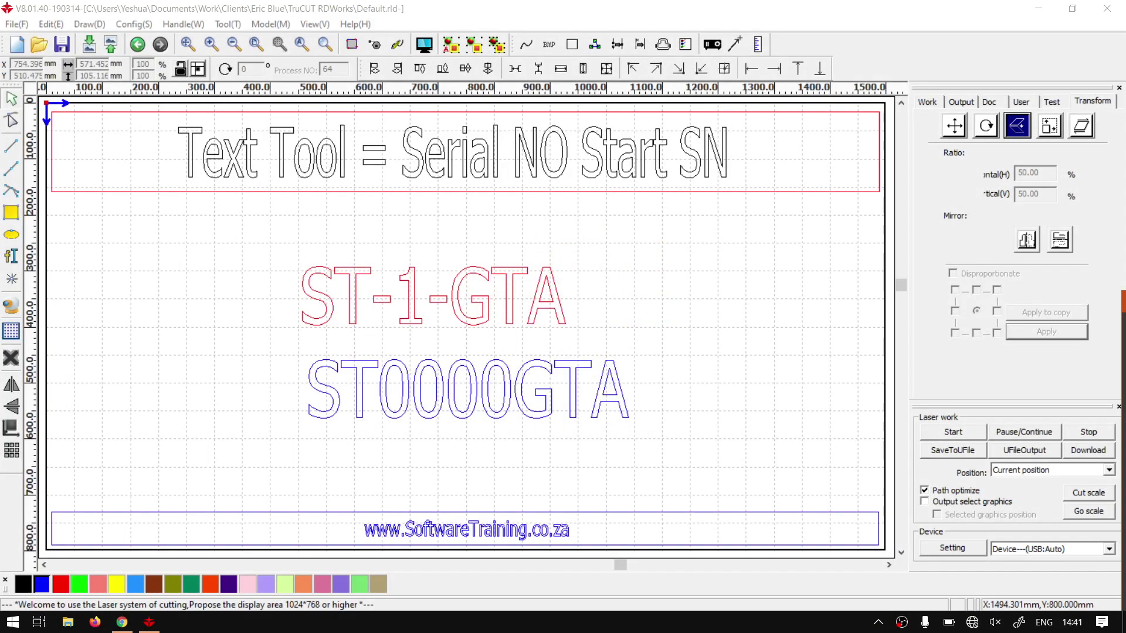
Open the text settings of the ST0000GTA serial number and set its Start SN to 1.
{"action": "left_click", "coordinate": [477, 16]}
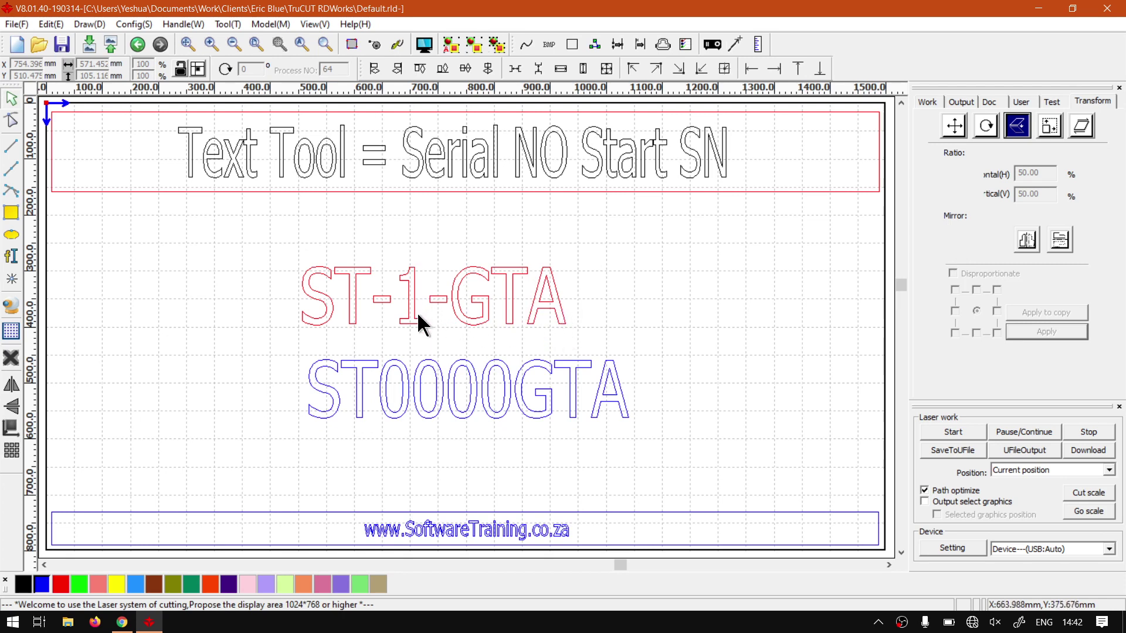
{"action": "left_click", "coordinate": [522, 379]}
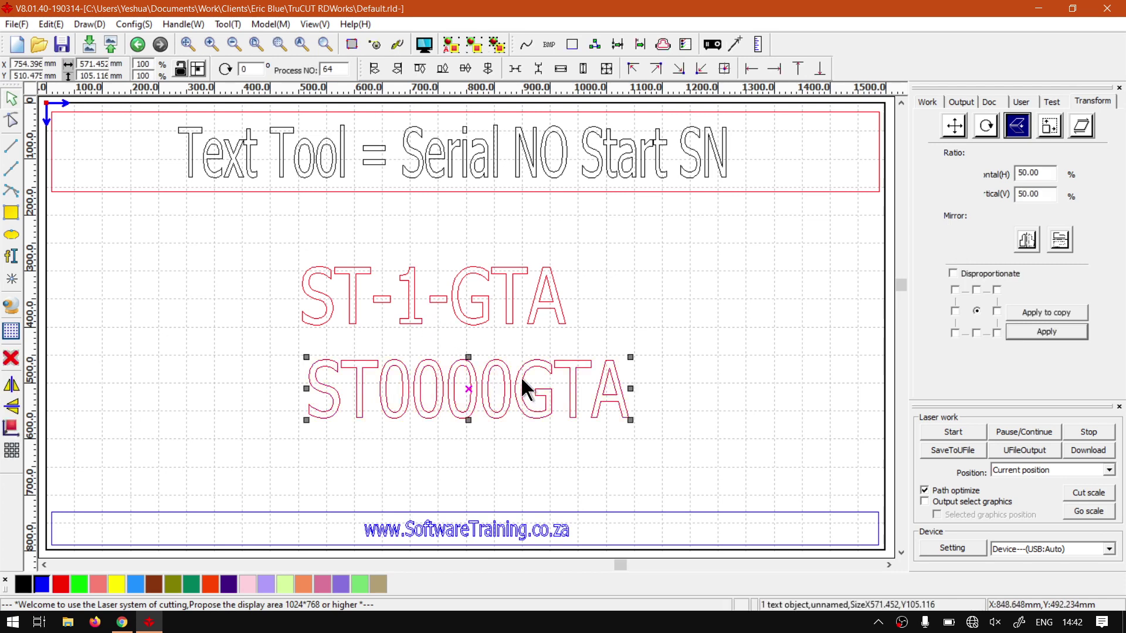
{"action": "double_click", "coordinate": [523, 396]}
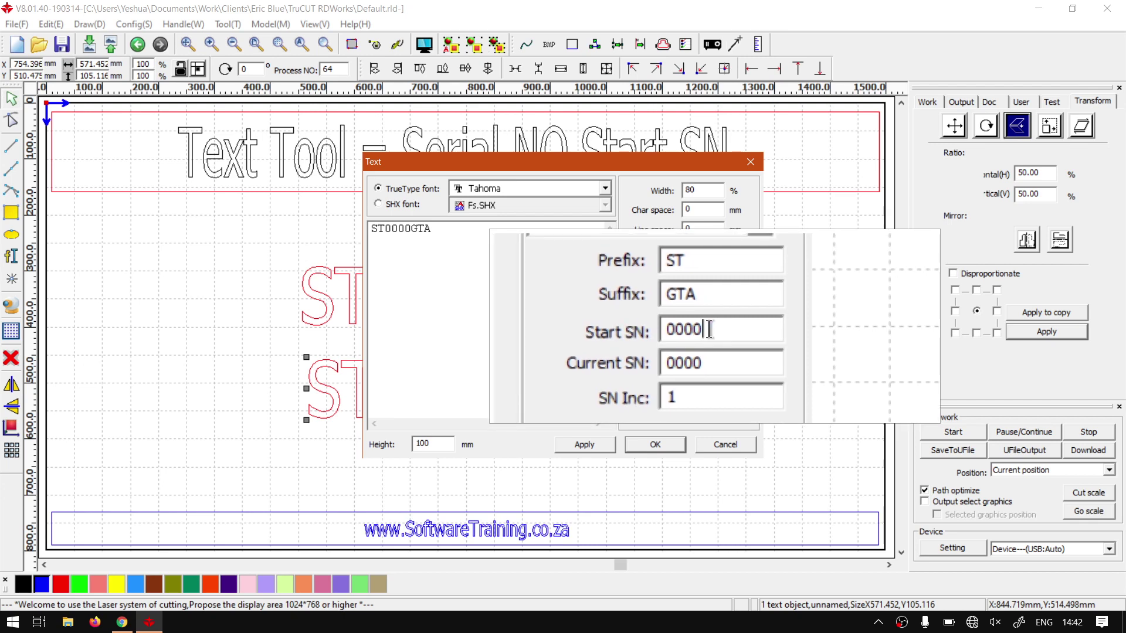
{"action": "left_click_drag", "start_coordinate": [716, 329], "coordinate": [676, 331]}
{"action": "type", "text": "1"}
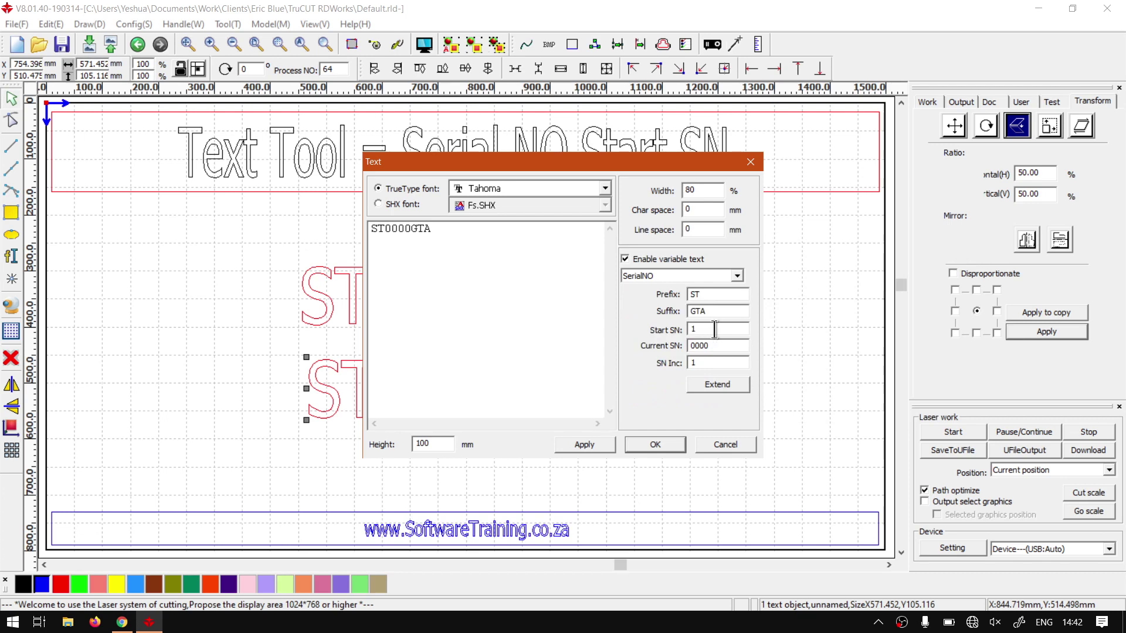
Look through the extended serial number options, switching the reset option on and off again, and accept them.
{"action": "left_click", "coordinate": [713, 384]}
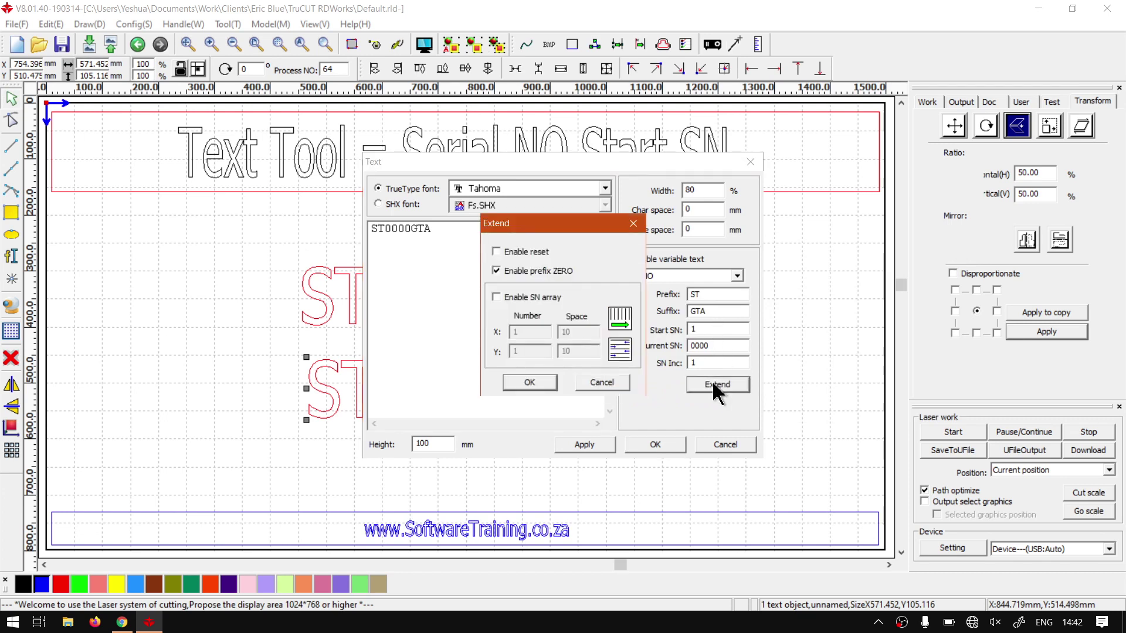
{"action": "left_click", "coordinate": [528, 252]}
{"action": "left_click", "coordinate": [538, 252]}
{"action": "left_click", "coordinate": [537, 252]}
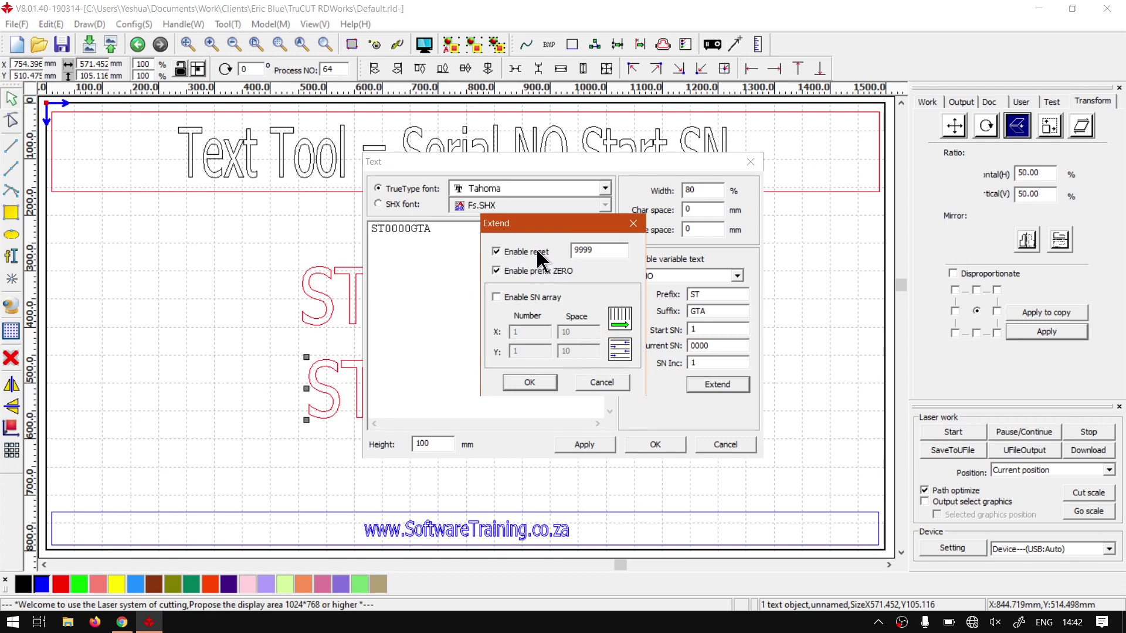
{"action": "left_click", "coordinate": [495, 252]}
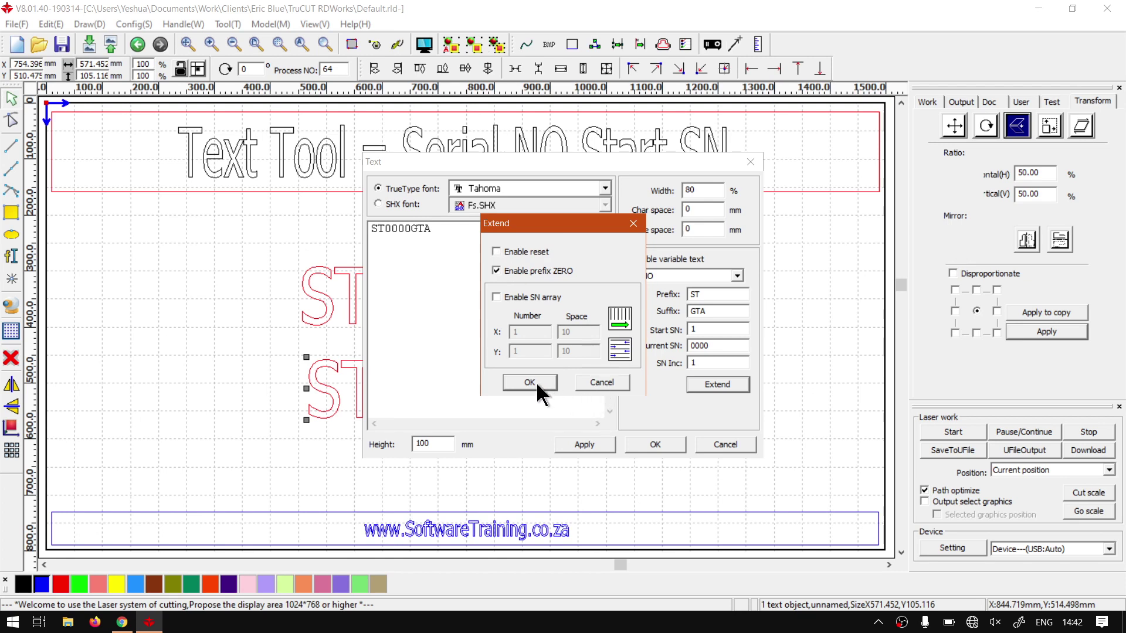
{"action": "left_click", "coordinate": [496, 252]}
{"action": "left_click", "coordinate": [496, 252]}
{"action": "left_click", "coordinate": [496, 271]}
{"action": "left_click", "coordinate": [531, 383]}
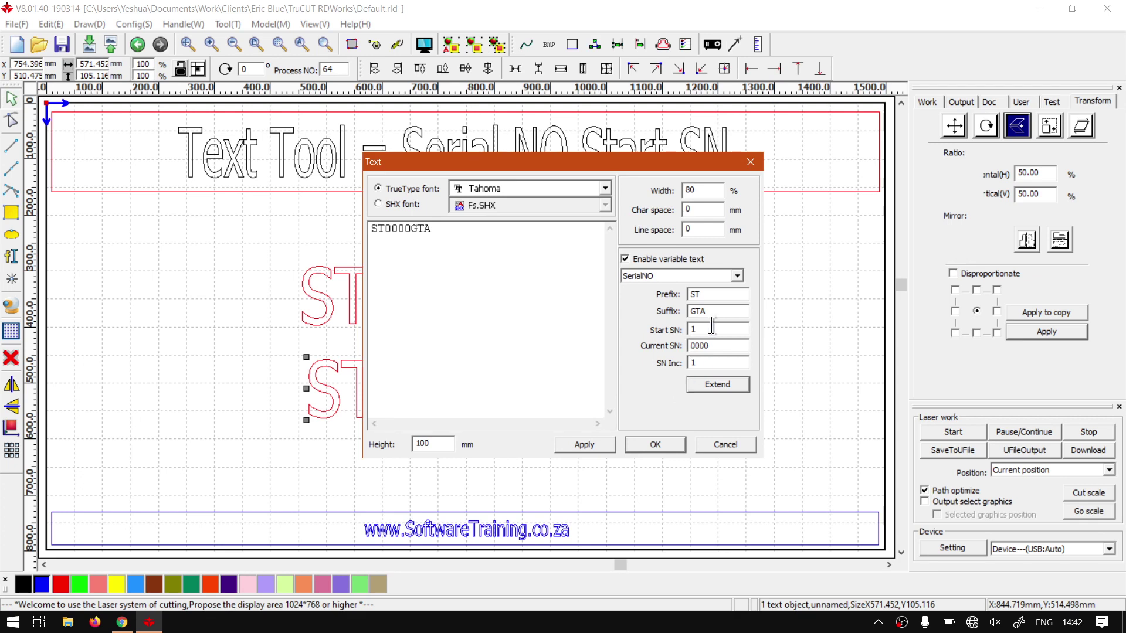
Set the Start SN to 0001 and apply it to the serial text.
{"action": "left_click", "coordinate": [693, 329]}
{"action": "key", "text": "BackSpace"}
{"action": "type", "text": "1"}
{"action": "key", "text": "BackSpace"}
{"action": "type", "text": "0001"}
{"action": "left_click", "coordinate": [577, 444]}
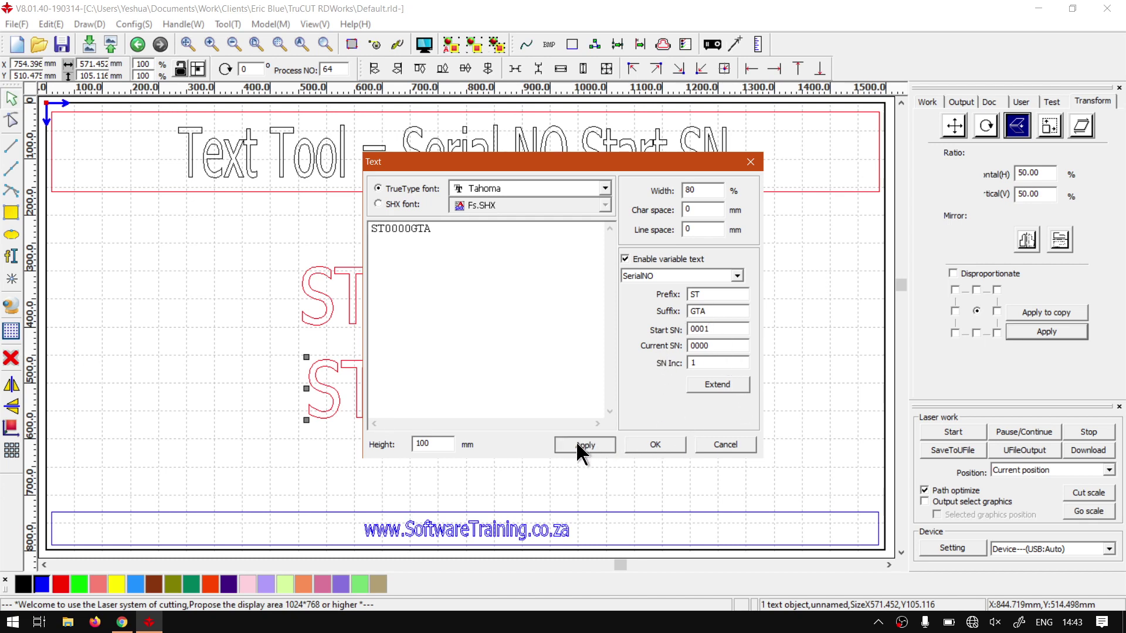
Move the text settings clear of the serial text, re-enter the Start SN's final digit as 1, and accept the settings.
{"action": "left_click_drag", "start_coordinate": [600, 164], "coordinate": [689, 108]}
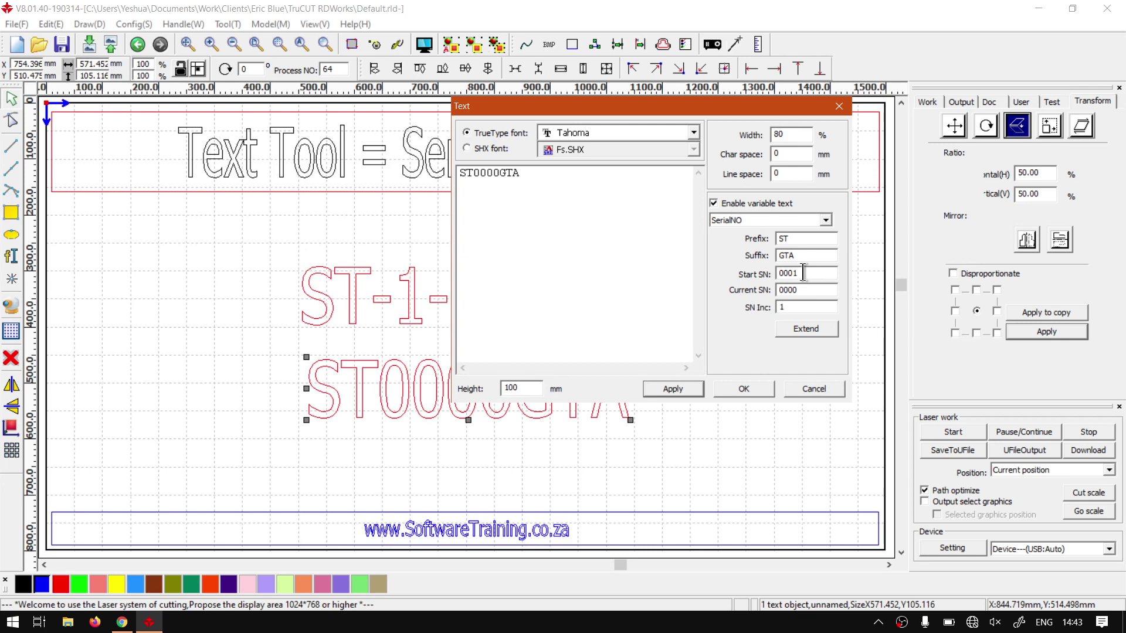
{"action": "left_click", "coordinate": [804, 274]}
{"action": "key", "text": "BackSpace"}
{"action": "type", "text": "1"}
{"action": "left_click_drag", "start_coordinate": [610, 107], "coordinate": [724, 62]}
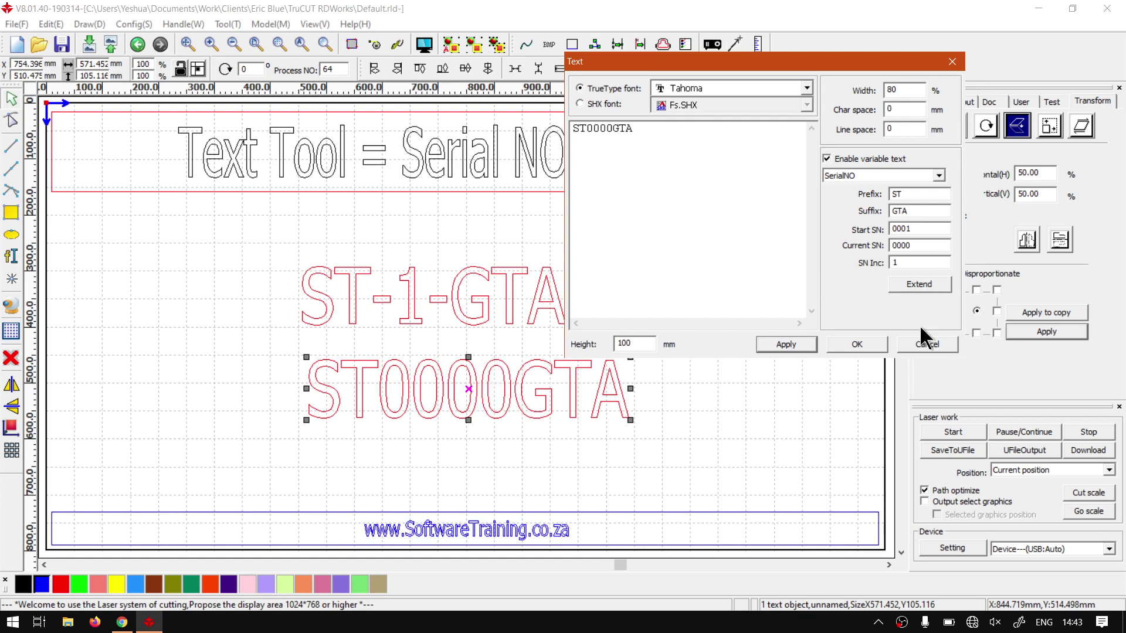
{"action": "left_click_drag", "start_coordinate": [809, 65], "coordinate": [755, 77]}
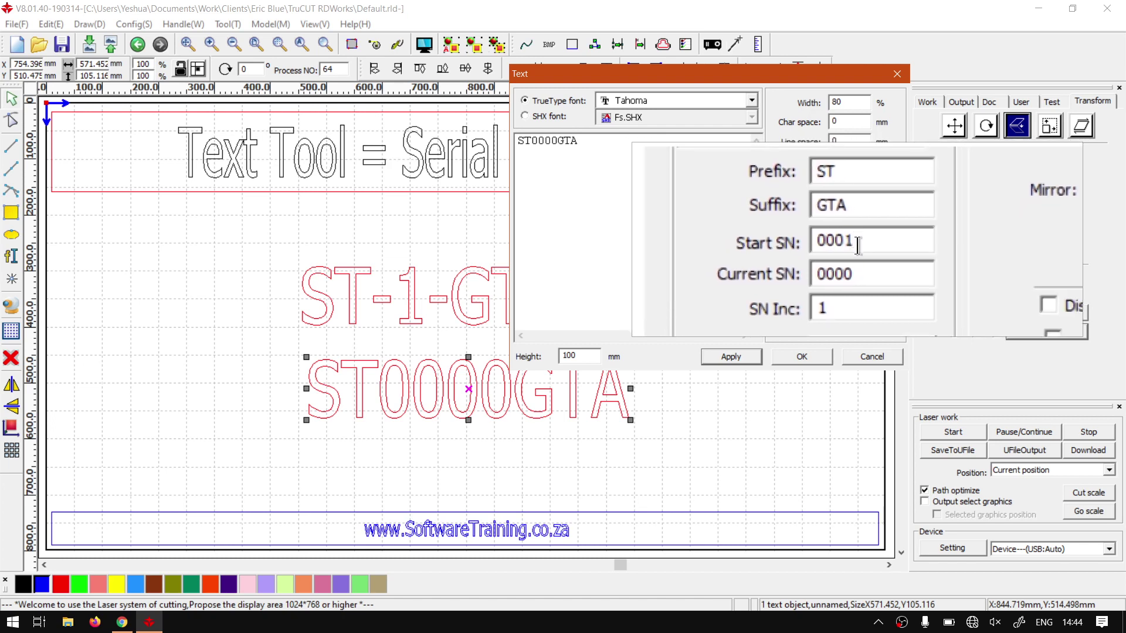
{"action": "left_click", "coordinate": [805, 356]}
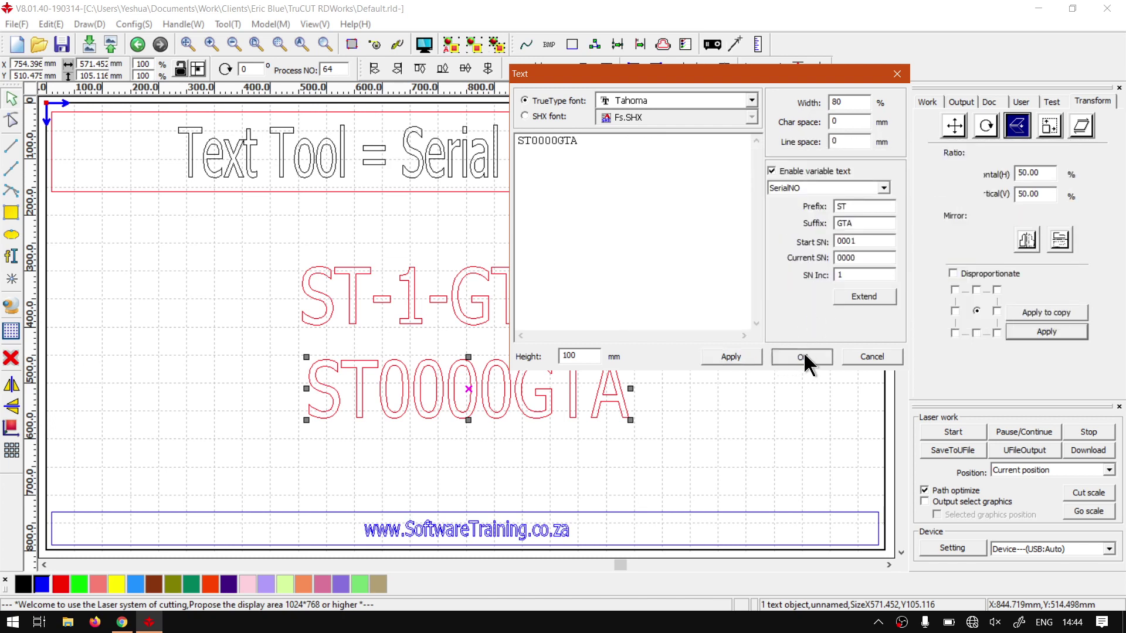
Select the ST0000GTA text on the canvas to inspect it, and clear the selection.
{"action": "left_click", "coordinate": [540, 435]}
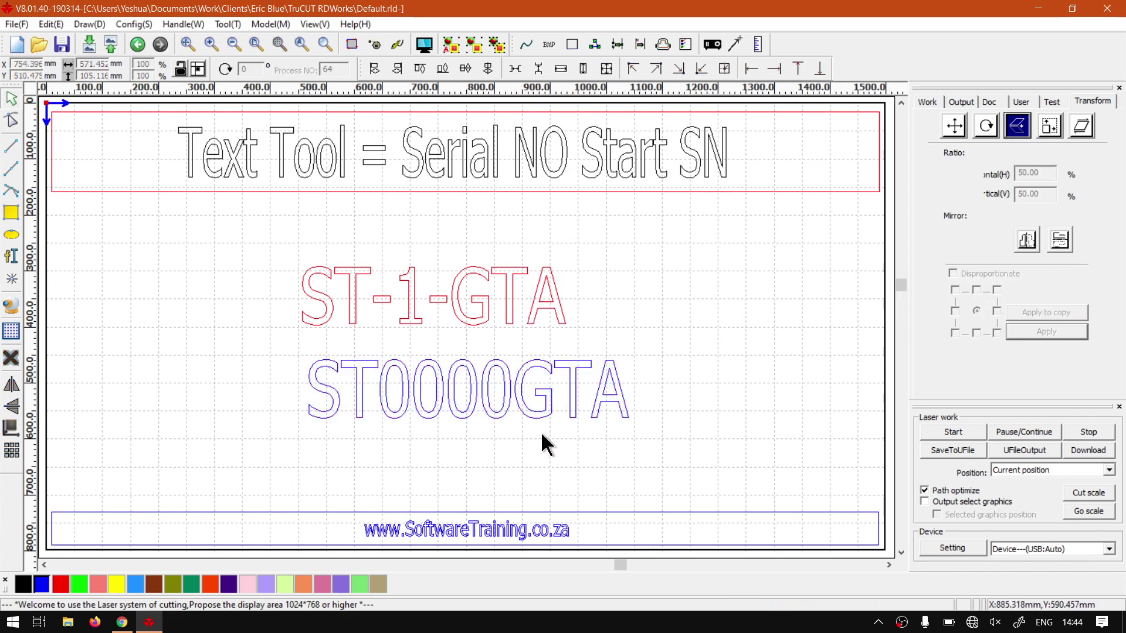
{"action": "left_click", "coordinate": [484, 412]}
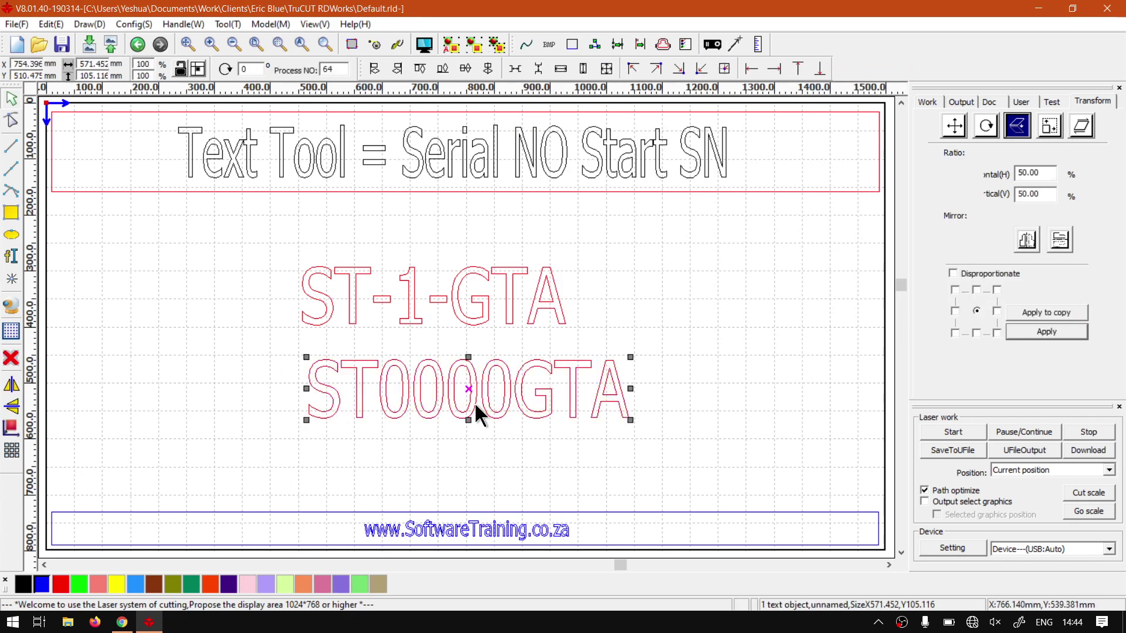
{"action": "left_click", "coordinate": [514, 454]}
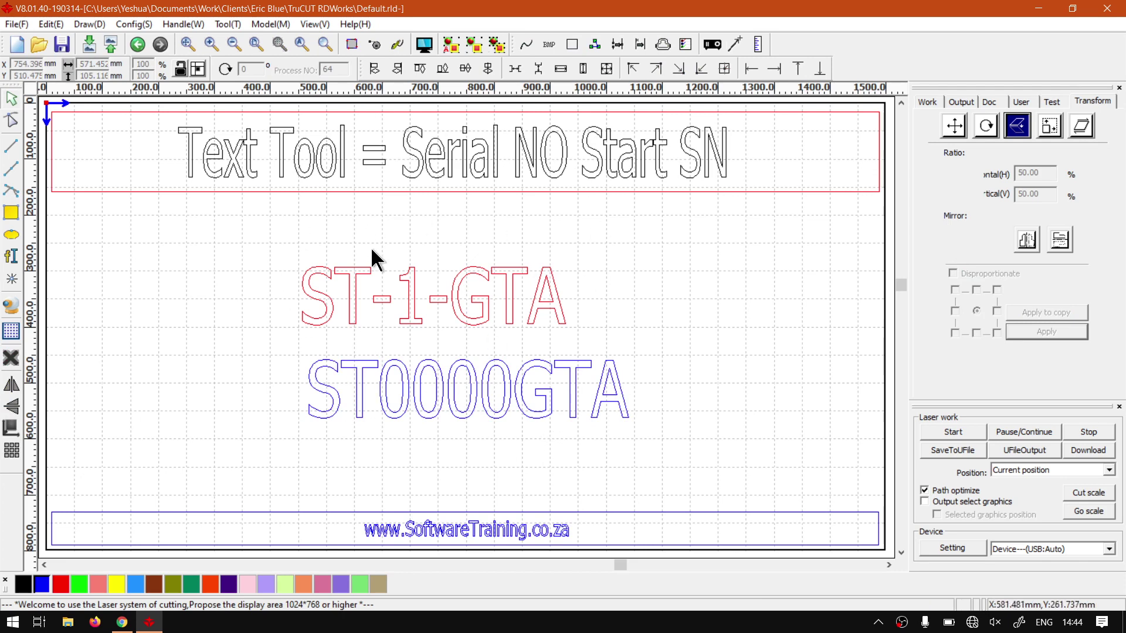
Switch to the Chrome browser with the softwaretraining.co.za home page.
{"action": "left_click", "coordinate": [125, 626]}
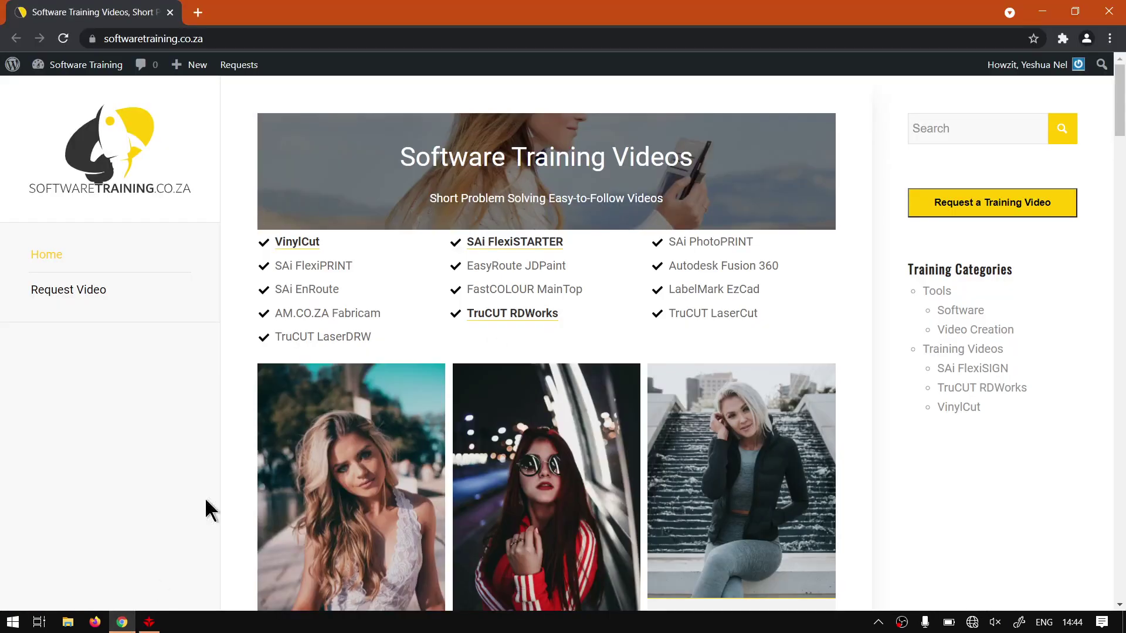